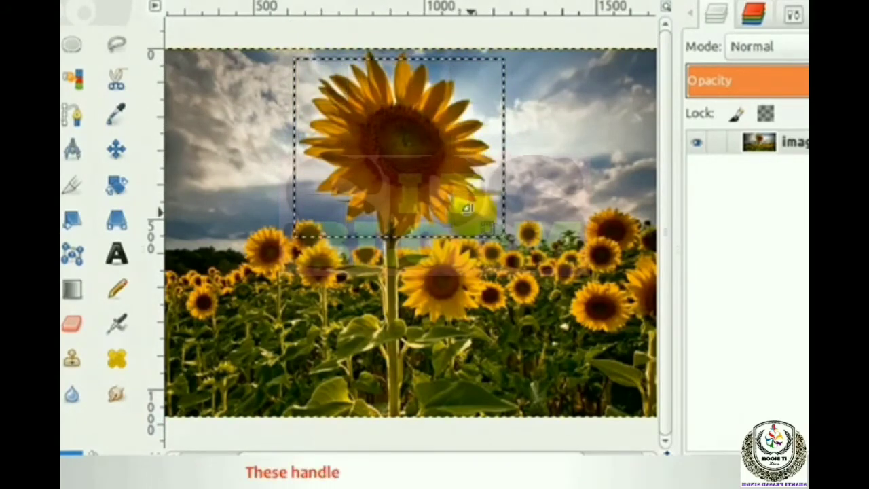
Step: Adjust the corners of the rectangular selection outward to enclose the head of the tall sunflower
{"action": "left_click_drag", "start_coordinate": [466, 204], "coordinate": [492, 221]}
{"action": "left_click_drag", "start_coordinate": [334, 216], "coordinate": [305, 231]}
{"action": "left_click_drag", "start_coordinate": [290, 85], "coordinate": [274, 72]}
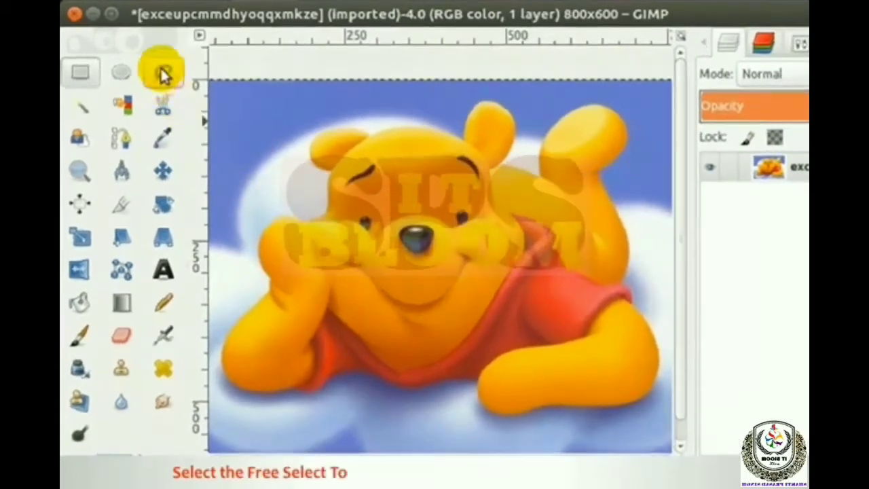
Step: Select the whole bear by tracing a closed outline around its arms, shirt, raised foot, ears and head with the Free Select tool
{"action": "left_click", "coordinate": [157, 74]}
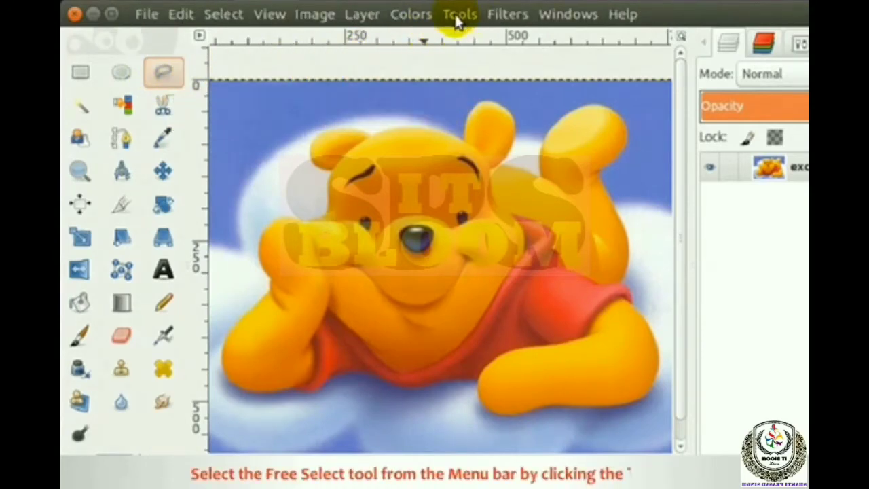
{"action": "left_click", "coordinate": [457, 14]}
{"action": "mouse_move", "coordinate": [506, 40]}
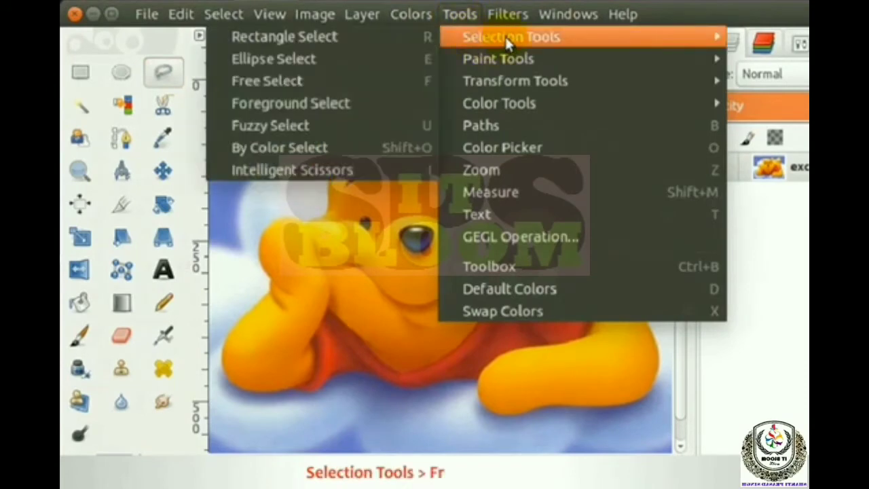
{"action": "left_click", "coordinate": [280, 80]}
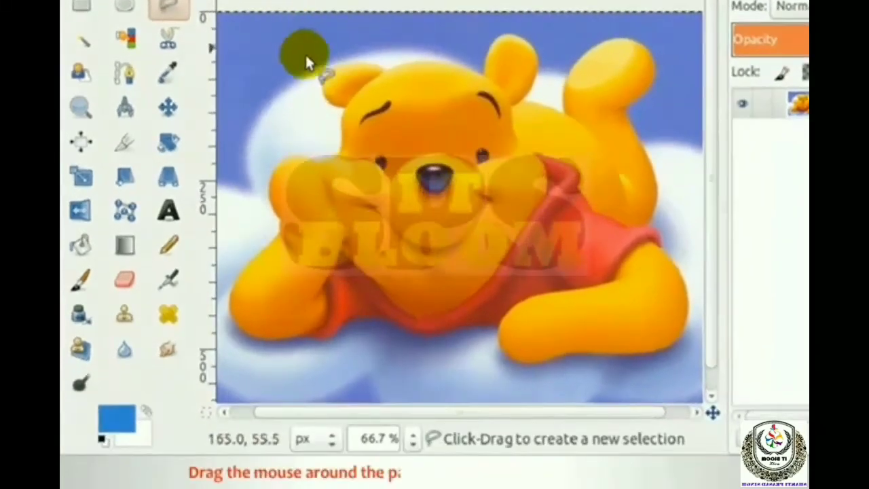
{"action": "left_click", "coordinate": [286, 160]}
{"action": "left_click", "coordinate": [273, 179]}
{"action": "left_click", "coordinate": [270, 196]}
{"action": "left_click", "coordinate": [280, 233]}
{"action": "left_click", "coordinate": [254, 257]}
{"action": "left_click", "coordinate": [238, 326]}
{"action": "left_click", "coordinate": [271, 341]}
{"action": "left_click", "coordinate": [300, 332]}
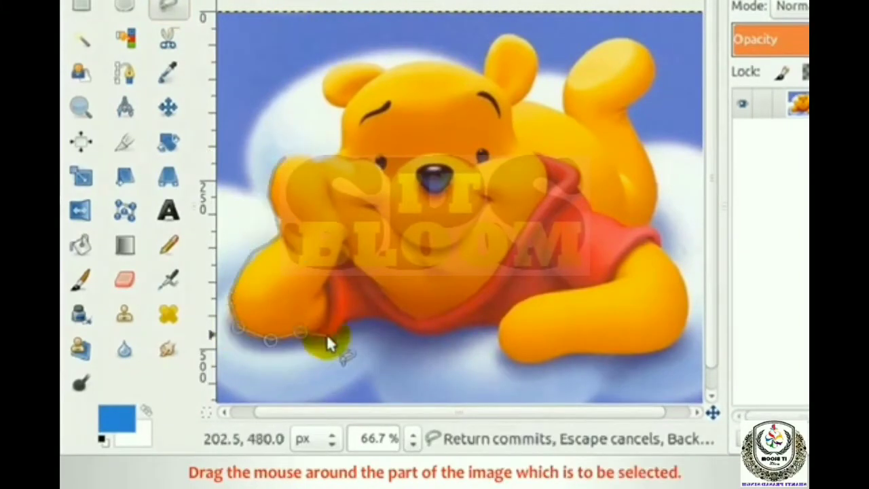
{"action": "left_click", "coordinate": [328, 336]}
{"action": "left_click", "coordinate": [371, 317]}
{"action": "left_click", "coordinate": [445, 336]}
{"action": "left_click", "coordinate": [466, 325]}
{"action": "left_click", "coordinate": [500, 326]}
{"action": "left_click", "coordinate": [527, 363]}
{"action": "left_click", "coordinate": [608, 355]}
{"action": "left_click", "coordinate": [657, 349]}
{"action": "left_click", "coordinate": [689, 324]}
{"action": "left_click", "coordinate": [688, 285]}
{"action": "left_click", "coordinate": [673, 257]}
{"action": "left_click", "coordinate": [656, 241]}
{"action": "left_click", "coordinate": [653, 224]}
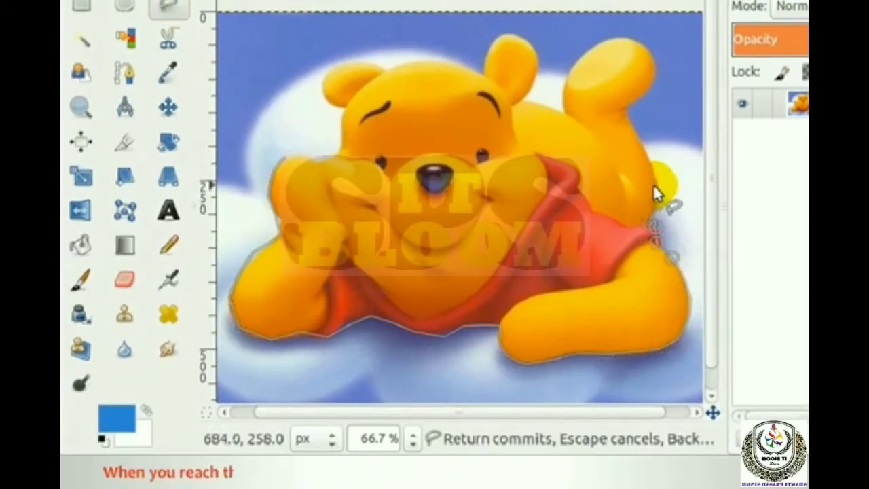
{"action": "left_click", "coordinate": [637, 129]}
{"action": "left_click", "coordinate": [626, 108]}
{"action": "left_click", "coordinate": [656, 57]}
{"action": "left_click", "coordinate": [643, 39]}
{"action": "left_click", "coordinate": [573, 66]}
{"action": "left_click", "coordinate": [566, 115]}
{"action": "left_click", "coordinate": [534, 102]}
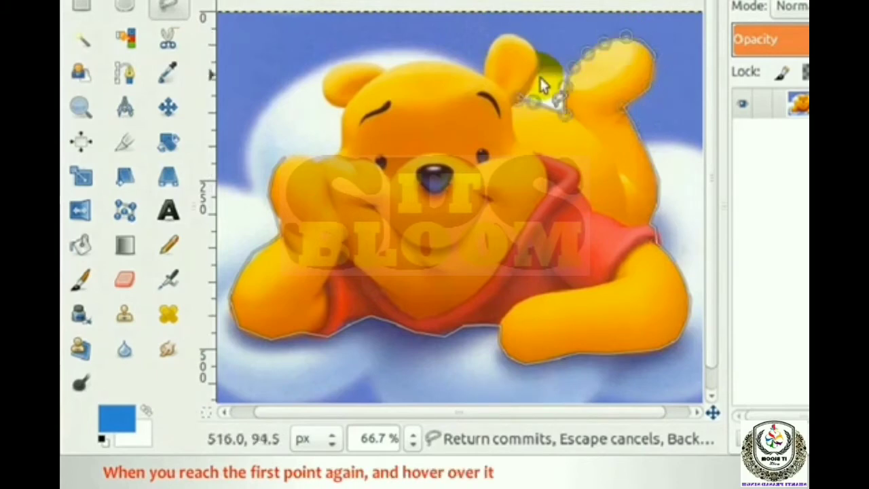
{"action": "left_click", "coordinate": [504, 34]}
{"action": "left_click", "coordinate": [484, 72]}
{"action": "left_click", "coordinate": [443, 62]}
{"action": "left_click", "coordinate": [385, 66]}
{"action": "left_click", "coordinate": [333, 70]}
{"action": "left_click", "coordinate": [320, 88]}
{"action": "left_click", "coordinate": [329, 103]}
{"action": "left_click", "coordinate": [340, 146]}
{"action": "left_click", "coordinate": [305, 158]}
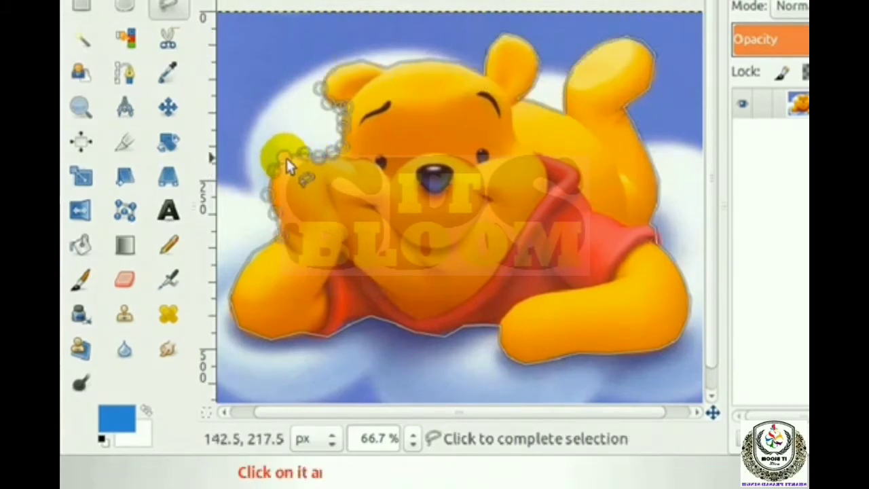
{"action": "left_click", "coordinate": [286, 157]}
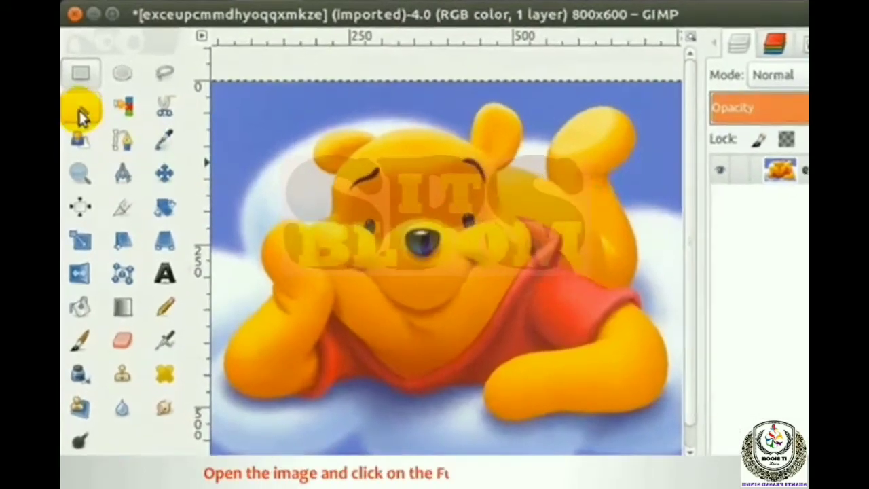
Step: Select the contiguous blue-purple sky above the cloud near the image's upper-left corner with the Fuzzy Select tool
{"action": "left_click", "coordinate": [78, 100]}
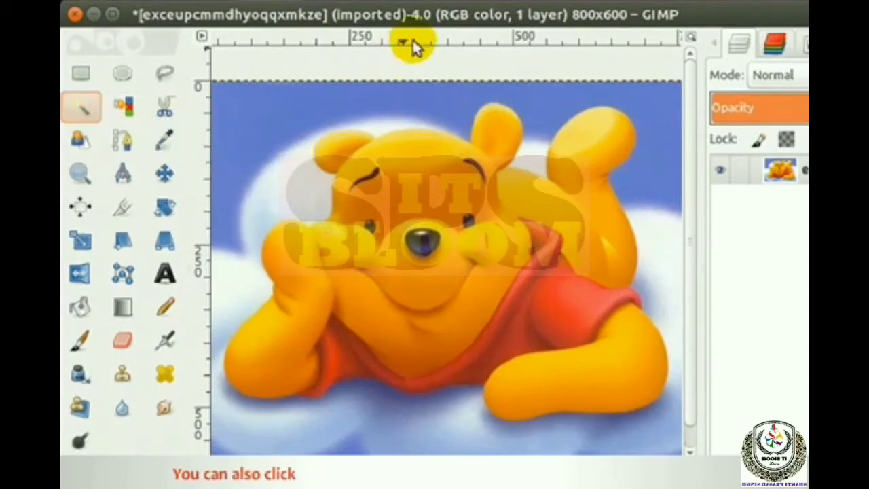
{"action": "left_click", "coordinate": [466, 16]}
{"action": "mouse_move", "coordinate": [502, 42]}
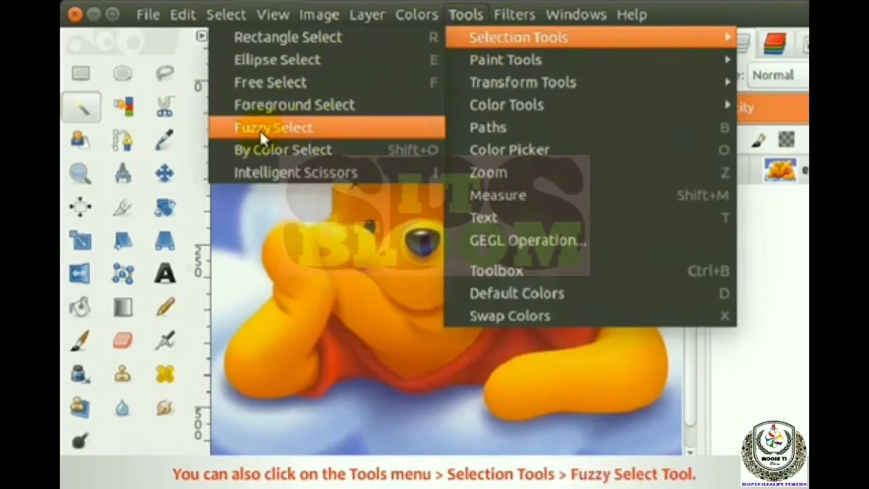
{"action": "left_click", "coordinate": [278, 130]}
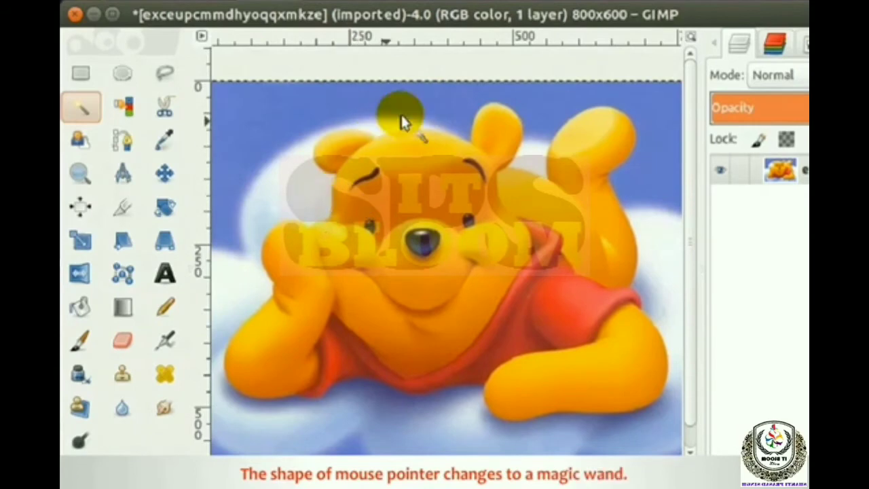
{"action": "left_click", "coordinate": [283, 123]}
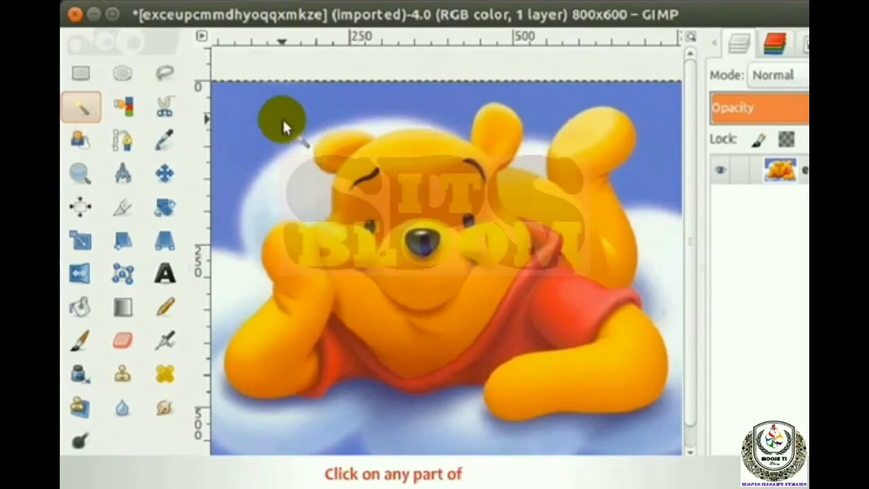
{"action": "left_click", "coordinate": [272, 109]}
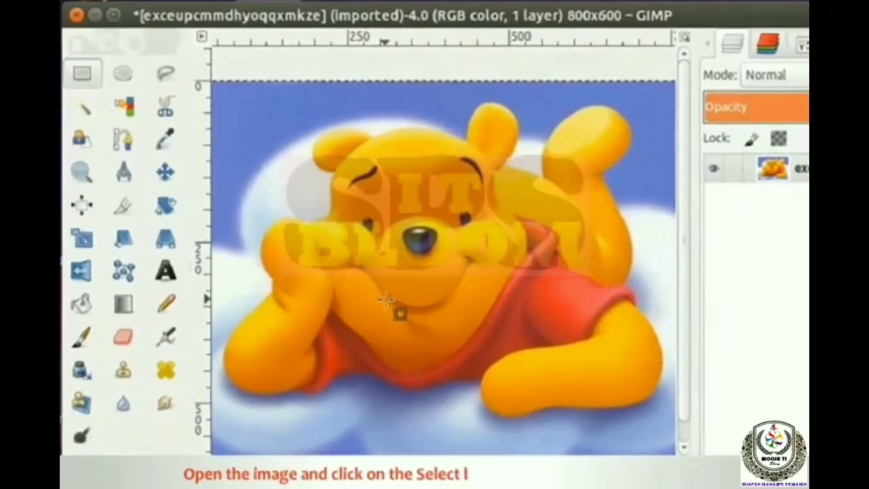
Step: Select all areas sharing the purple background colour with the By Color Select tool
{"action": "left_click", "coordinate": [134, 138]}
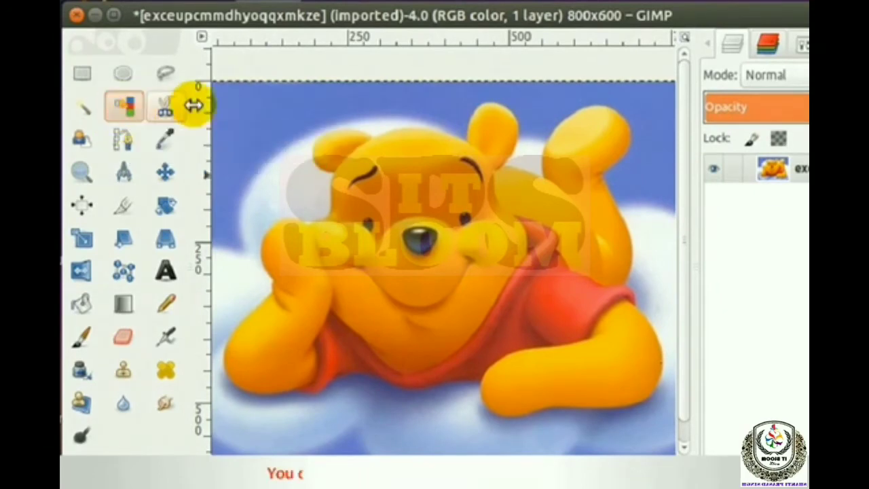
{"action": "mouse_move", "coordinate": [475, 26]}
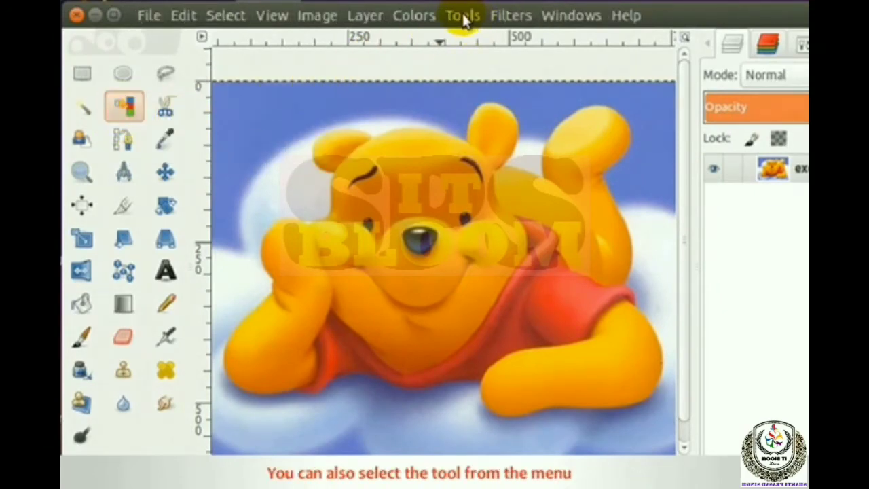
{"action": "left_click", "coordinate": [462, 16]}
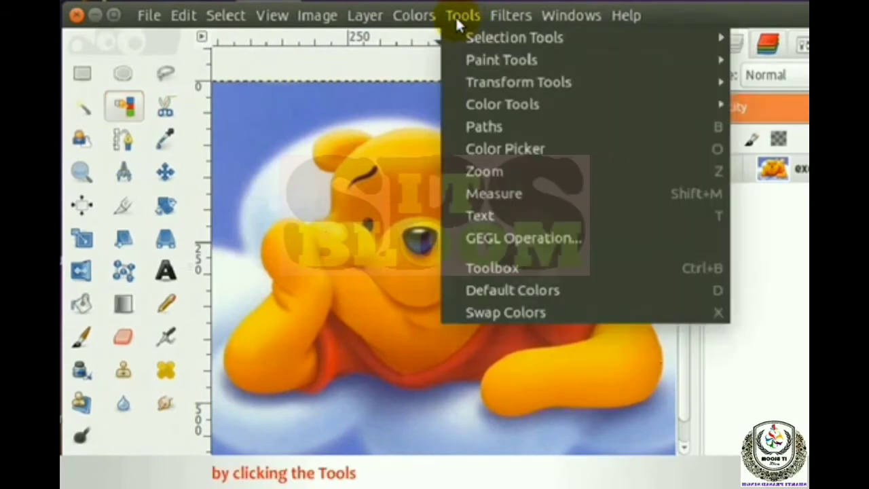
{"action": "mouse_move", "coordinate": [488, 42]}
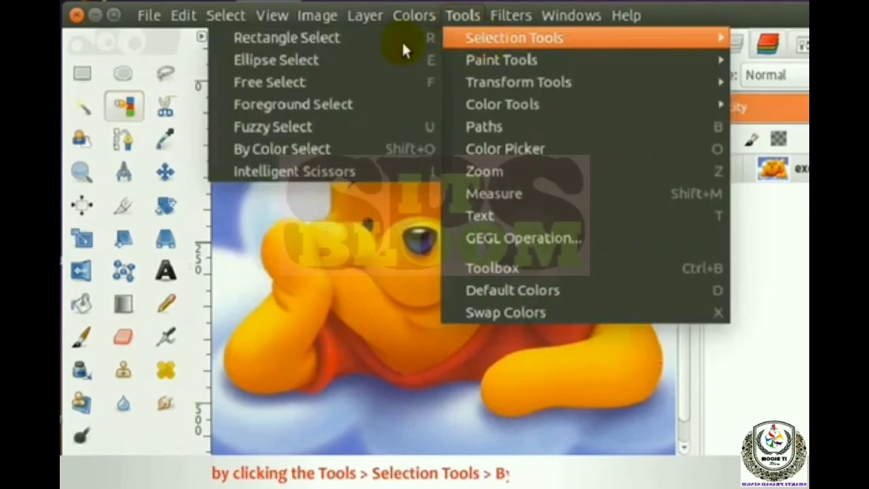
{"action": "left_click", "coordinate": [295, 149]}
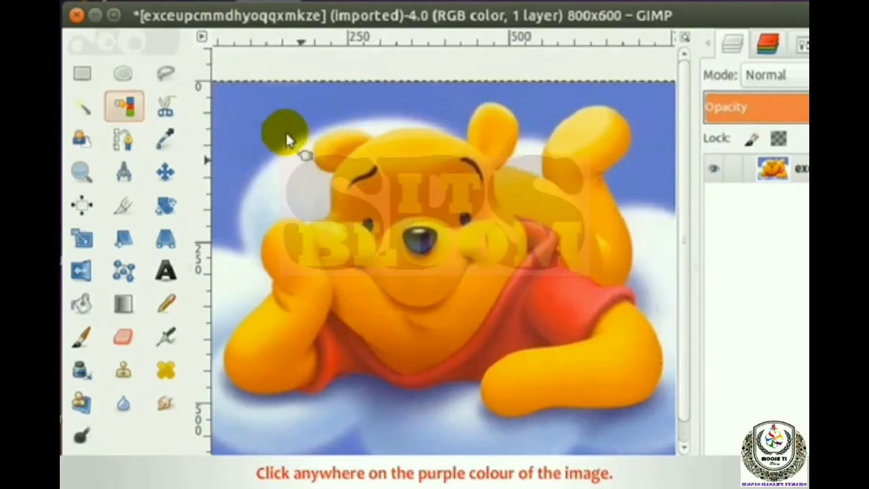
{"action": "left_click", "coordinate": [279, 110]}
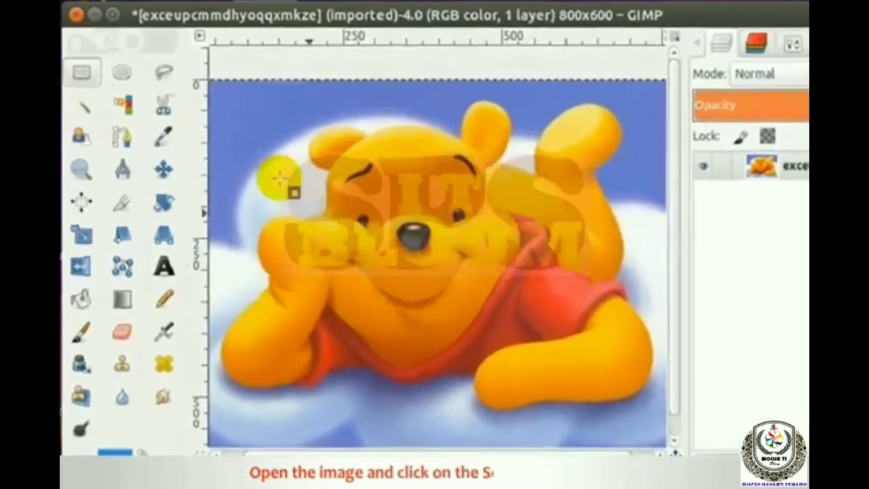
Step: Trace a closed path of control nodes around the whole bear with Intelligent Scissors, starting beside its ear
{"action": "left_click", "coordinate": [155, 95]}
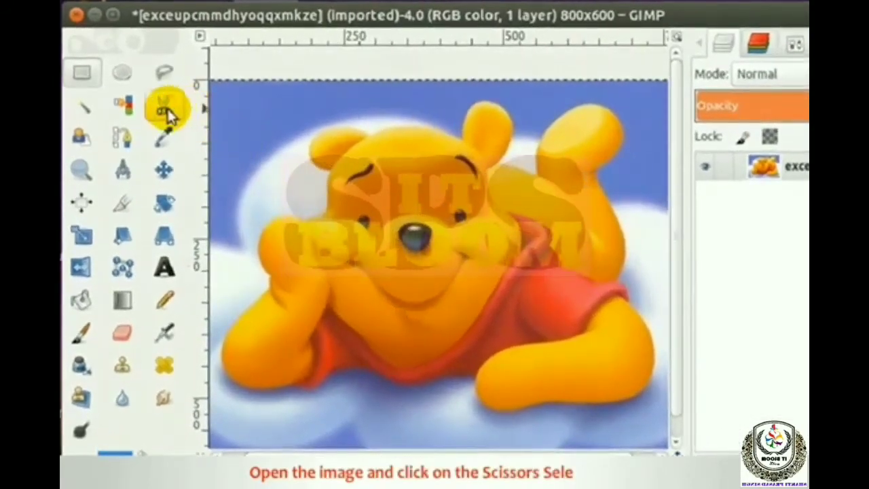
{"action": "left_click", "coordinate": [167, 113]}
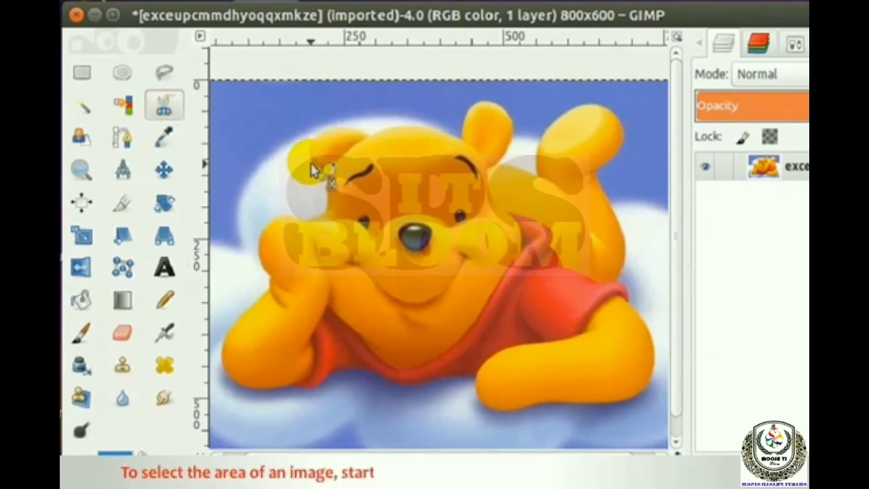
{"action": "mouse_move", "coordinate": [314, 170]}
{"action": "left_mouse_down"}
{"action": "mouse_move", "coordinate": [334, 130]}
{"action": "mouse_move", "coordinate": [464, 145]}
{"action": "mouse_move", "coordinate": [464, 137]}
{"action": "mouse_move", "coordinate": [513, 126]}
{"action": "mouse_move", "coordinate": [542, 182]}
{"action": "mouse_move", "coordinate": [543, 158]}
{"action": "mouse_move", "coordinate": [627, 250]}
{"action": "mouse_move", "coordinate": [646, 326]}
{"action": "mouse_move", "coordinate": [459, 374]}
{"action": "mouse_move", "coordinate": [335, 367]}
{"action": "mouse_move", "coordinate": [248, 382]}
{"action": "left_mouse_up"}
{"action": "left_click", "coordinate": [276, 216]}
{"action": "left_click", "coordinate": [298, 214]}
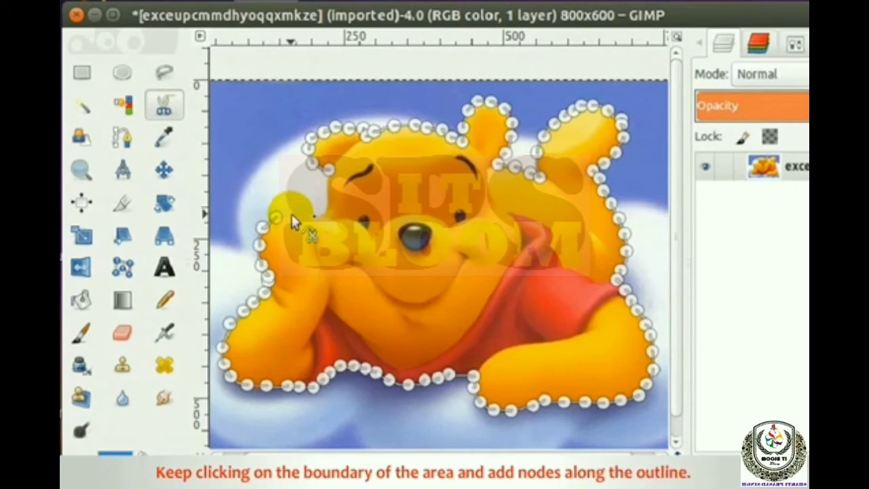
{"action": "left_click", "coordinate": [305, 218]}
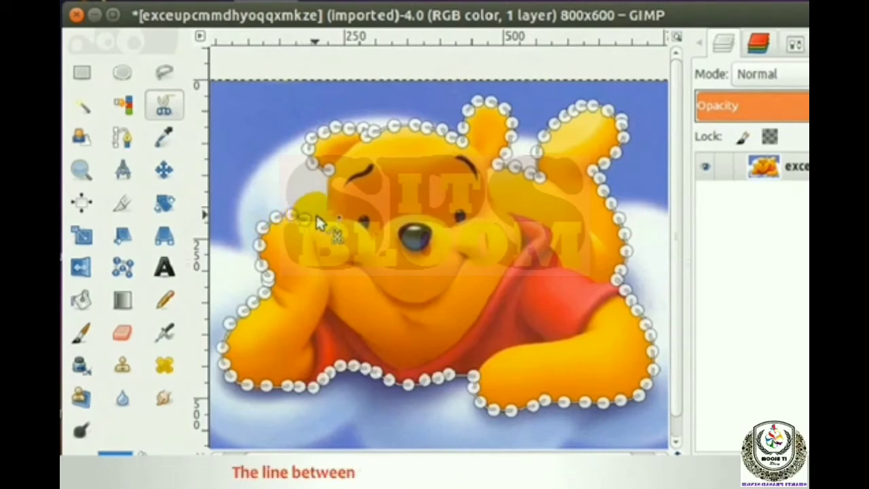
{"action": "left_click", "coordinate": [316, 216]}
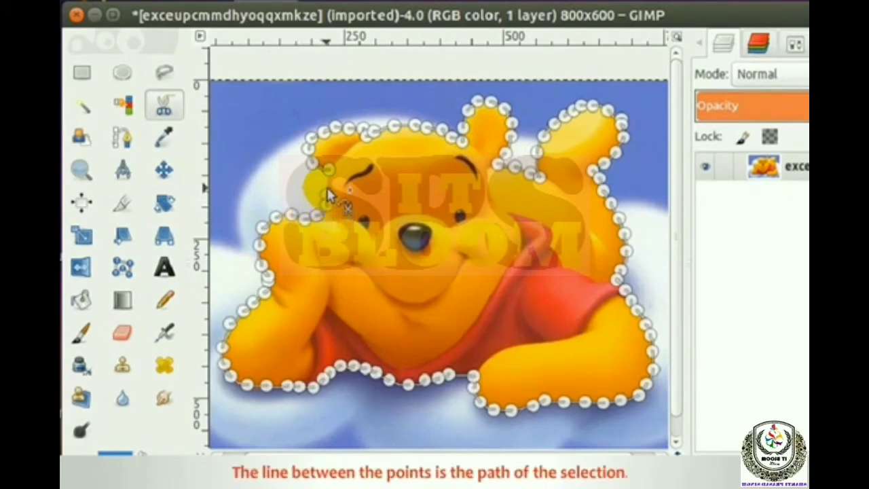
{"action": "left_click", "coordinate": [329, 181]}
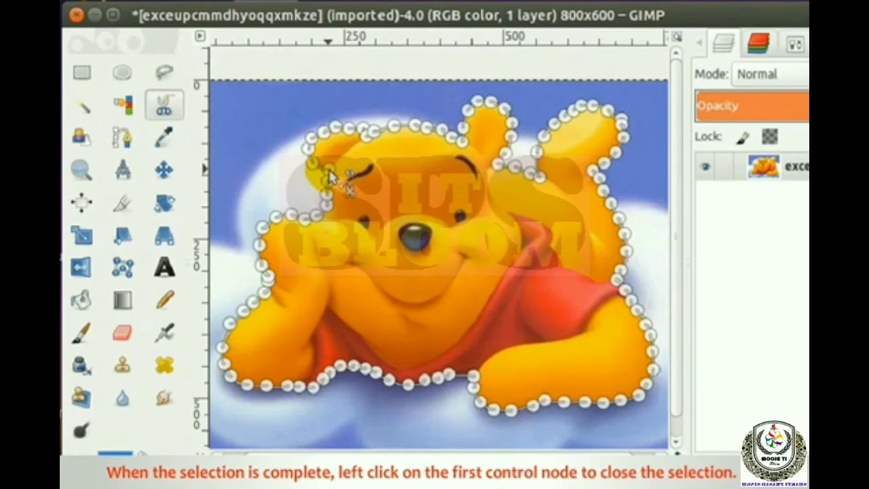
{"action": "left_click", "coordinate": [329, 171]}
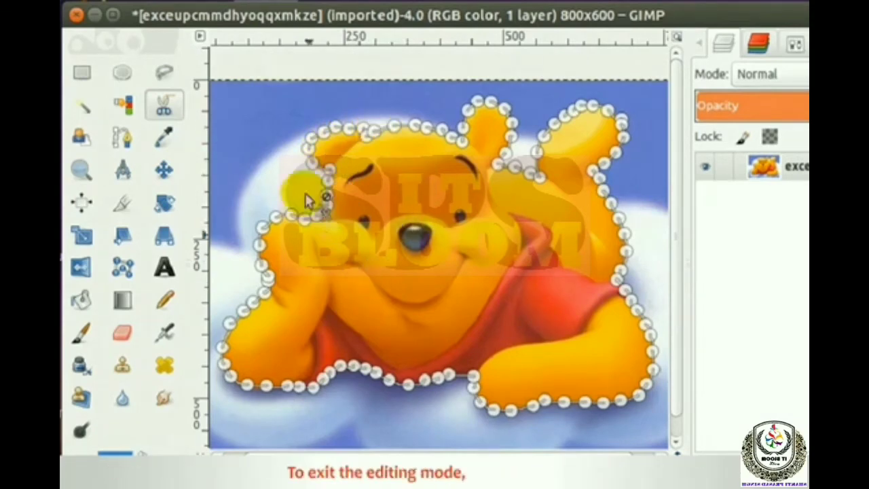
Step: Convert the scissors path around the bear into a selection and cut the selected part
{"action": "key", "text": "Return"}
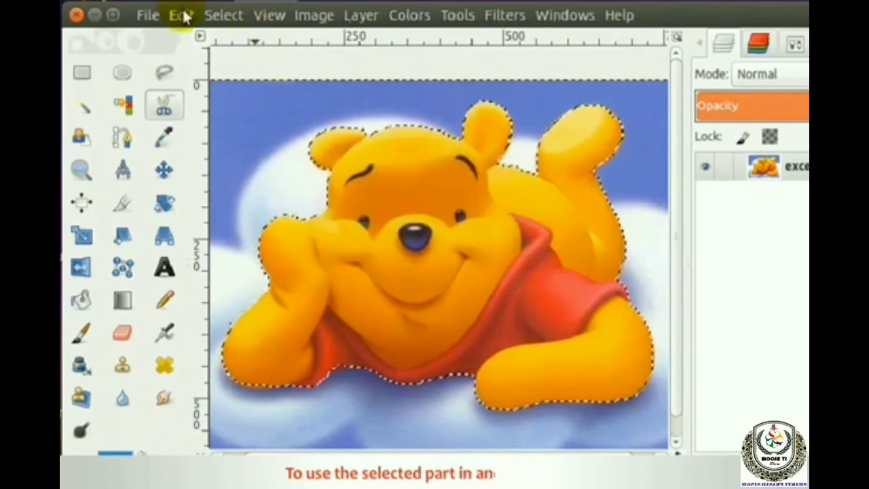
{"action": "left_click", "coordinate": [182, 15]}
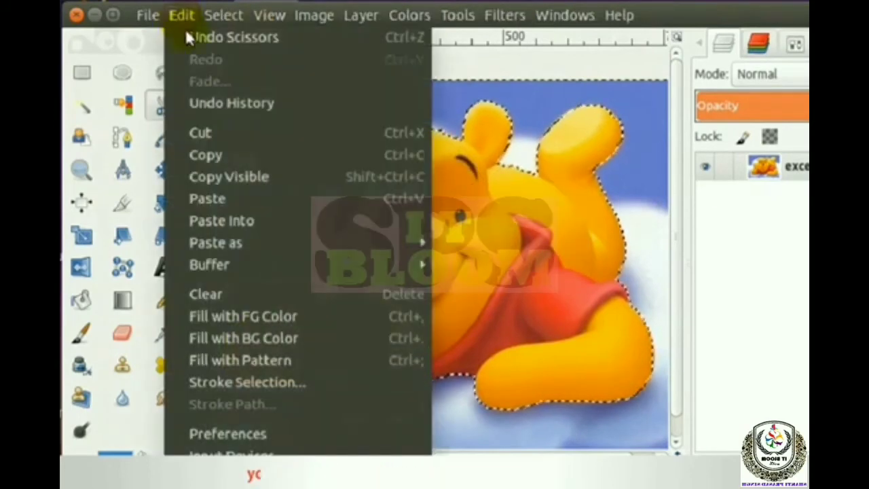
{"action": "left_click", "coordinate": [207, 136]}
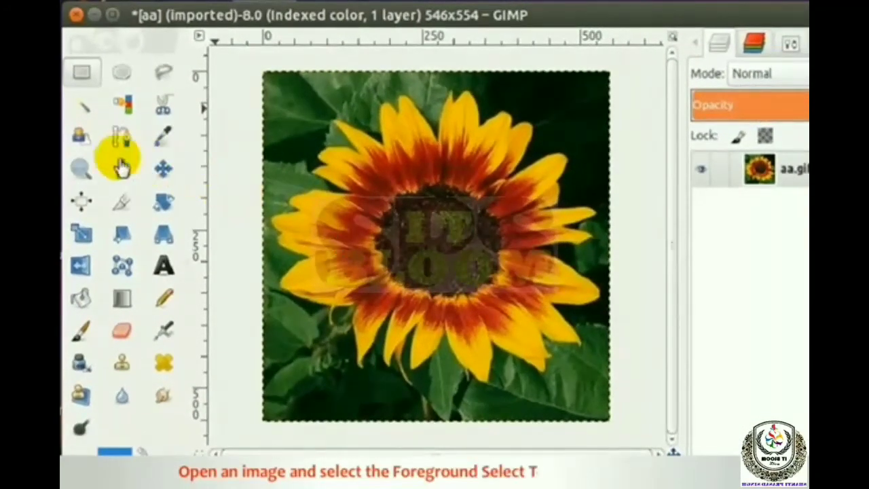
Step: Roughly outline the sunflower in aa.gif along its petal tips with the Foreground Select tool and close the outline
{"action": "left_click", "coordinate": [79, 126]}
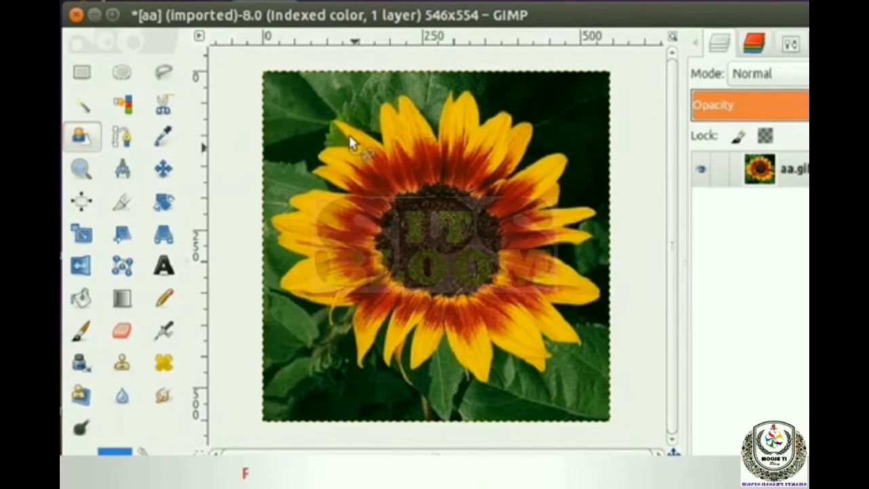
{"action": "left_click", "coordinate": [382, 102]}
{"action": "left_click", "coordinate": [401, 93]}
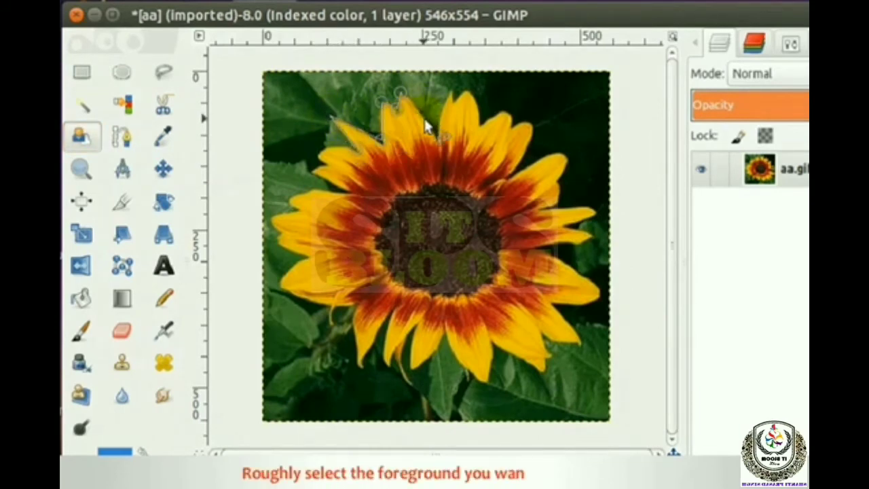
{"action": "left_click", "coordinate": [425, 121]}
{"action": "left_click", "coordinate": [437, 135]}
{"action": "left_click", "coordinate": [453, 89]}
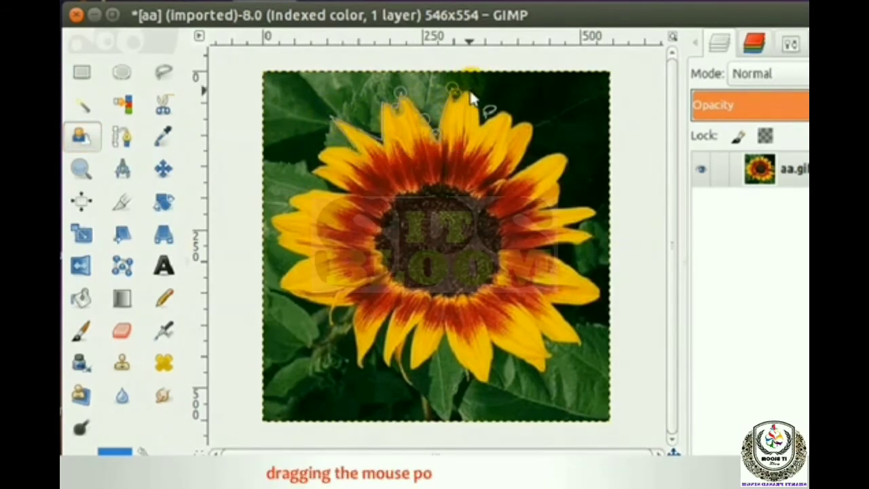
{"action": "left_click", "coordinate": [469, 91]}
{"action": "left_click", "coordinate": [476, 102]}
{"action": "left_click", "coordinate": [479, 125]}
{"action": "left_click", "coordinate": [509, 107]}
{"action": "left_click", "coordinate": [513, 122]}
{"action": "left_click", "coordinate": [528, 118]}
{"action": "left_click", "coordinate": [533, 131]}
{"action": "left_click", "coordinate": [528, 145]}
{"action": "left_click", "coordinate": [567, 156]}
{"action": "left_click", "coordinate": [558, 202]}
{"action": "left_click", "coordinate": [595, 210]}
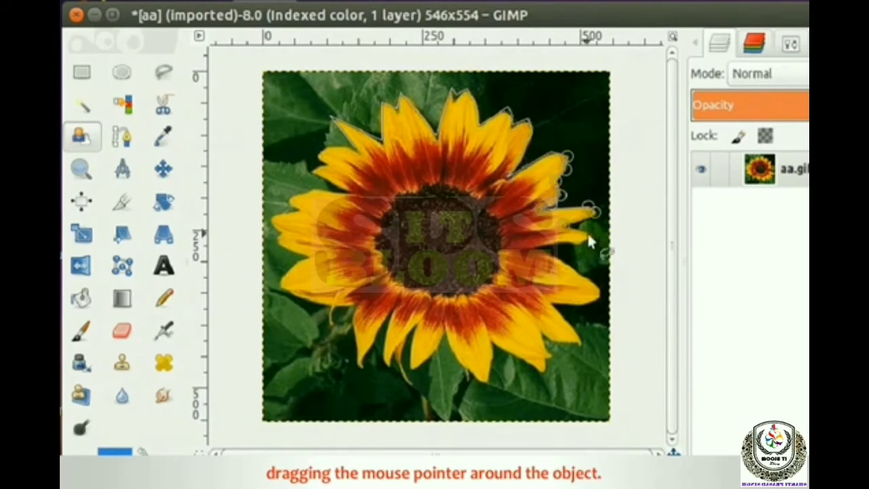
{"action": "left_click", "coordinate": [530, 250]}
{"action": "left_click", "coordinate": [601, 290]}
{"action": "left_click", "coordinate": [581, 342]}
{"action": "left_click", "coordinate": [543, 372]}
{"action": "left_click", "coordinate": [413, 370]}
{"action": "mouse_move", "coordinate": [279, 247]}
{"action": "left_mouse_down"}
{"action": "mouse_move", "coordinate": [311, 175]}
{"action": "mouse_move", "coordinate": [331, 169]}
{"action": "left_mouse_up"}
{"action": "left_click", "coordinate": [313, 156]}
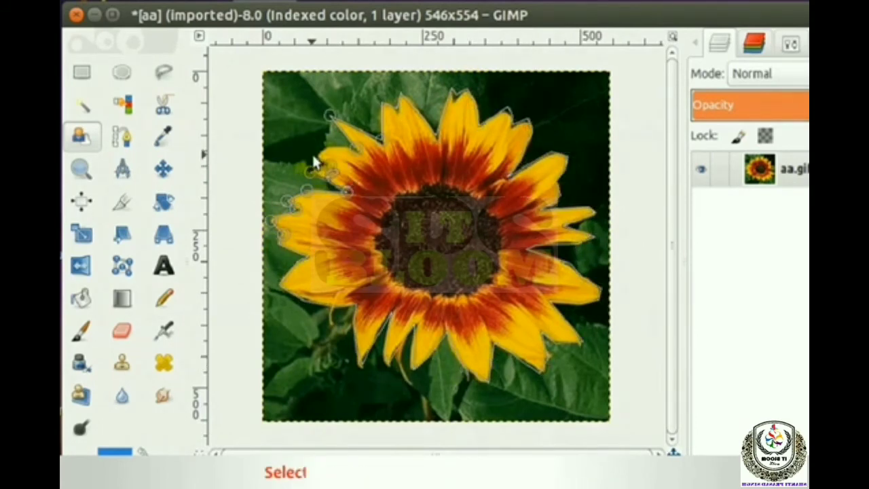
{"action": "left_click", "coordinate": [353, 145]}
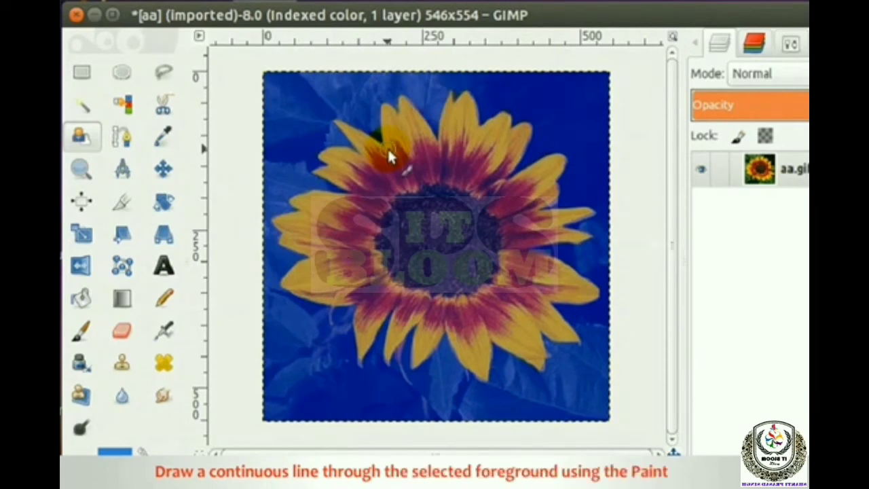
Step: Mark the foreground with a continuous stroke through the sunflower's petals and centre, and commit the extracted selection
{"action": "mouse_move", "coordinate": [388, 146]}
{"action": "left_mouse_down"}
{"action": "mouse_move", "coordinate": [351, 298]}
{"action": "mouse_move", "coordinate": [371, 256]}
{"action": "mouse_move", "coordinate": [399, 254]}
{"action": "mouse_move", "coordinate": [536, 191]}
{"action": "mouse_move", "coordinate": [428, 304]}
{"action": "mouse_move", "coordinate": [544, 379]}
{"action": "mouse_move", "coordinate": [546, 361]}
{"action": "mouse_move", "coordinate": [504, 348]}
{"action": "mouse_move", "coordinate": [469, 245]}
{"action": "left_mouse_up"}
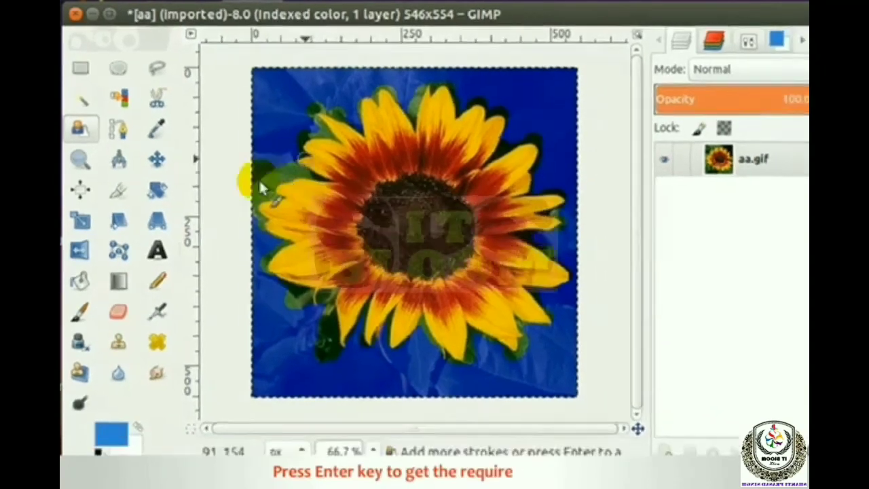
{"action": "key", "text": "Return"}
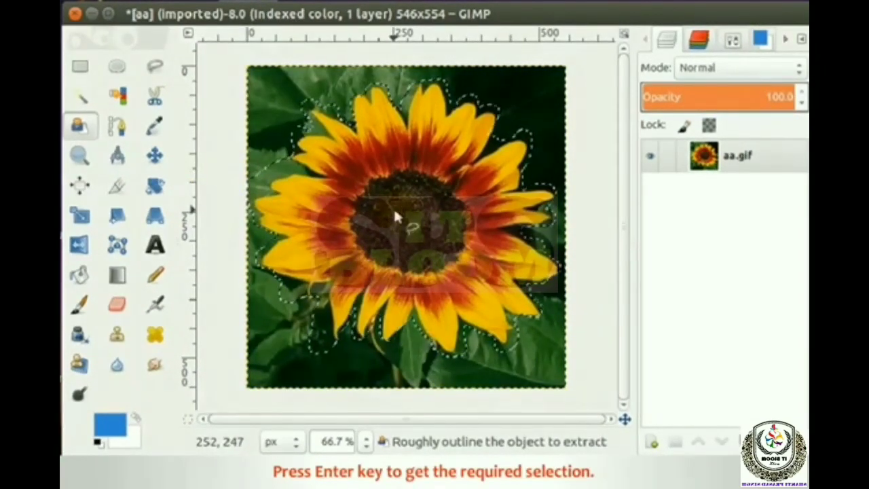